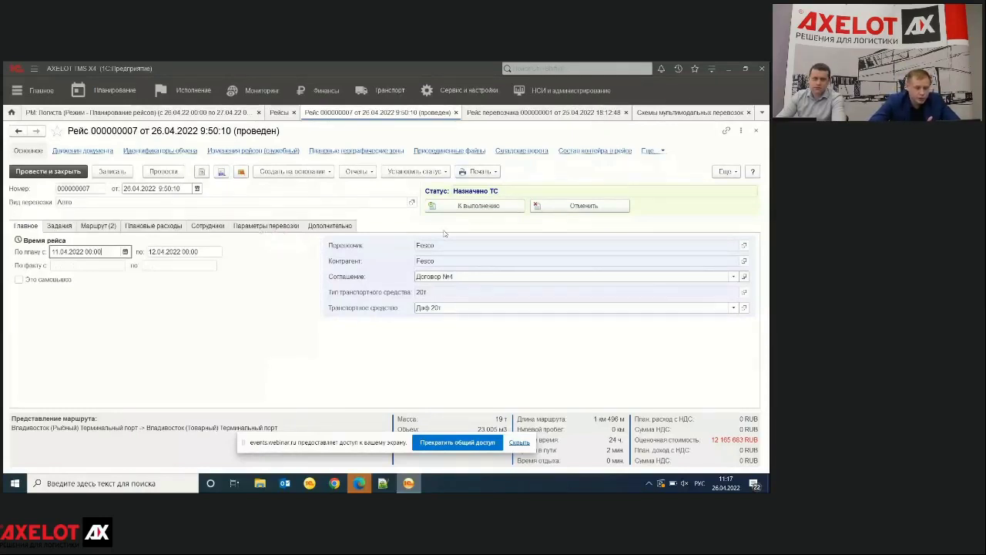
Review the route points and assigned employees of trip 000000007, finishing on its main details.
{"action": "left_click", "coordinate": [93, 226]}
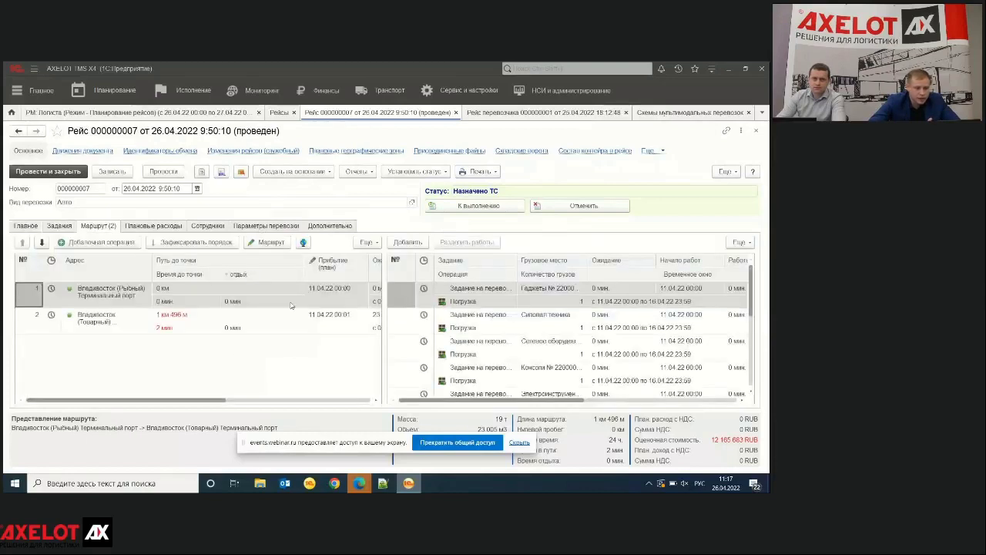
{"action": "left_click", "coordinate": [210, 226]}
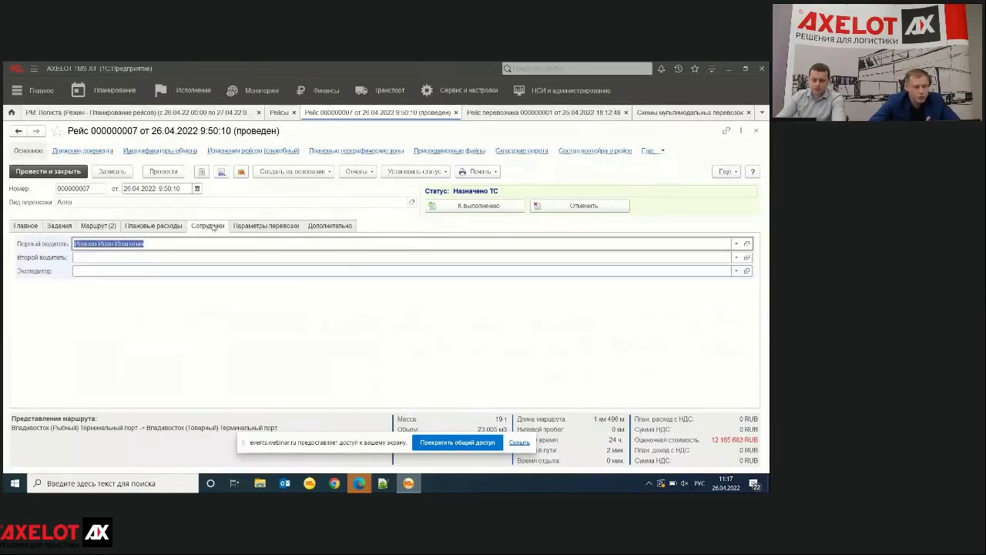
{"action": "left_click", "coordinate": [23, 228]}
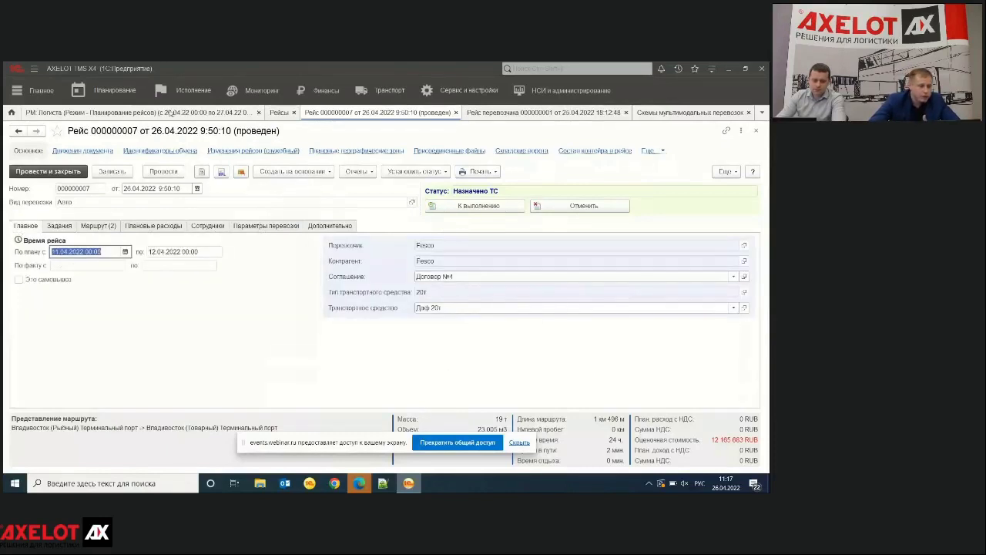
In the logistician's trip planning workspace, examine the cargo in containers DNL 198243 5 and DHL 231829 3 and the cargo without a container.
{"action": "left_click", "coordinate": [176, 113]}
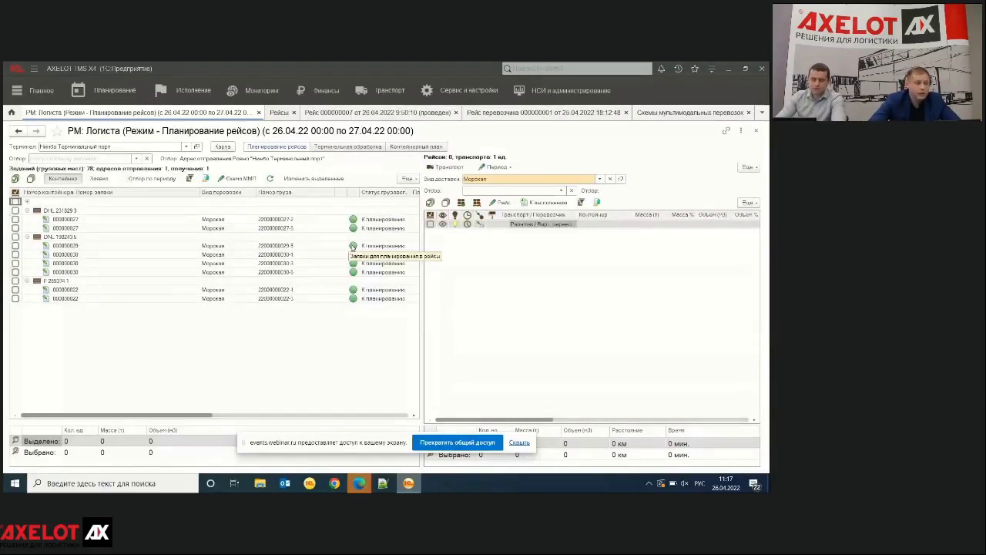
{"action": "left_click", "coordinate": [55, 237]}
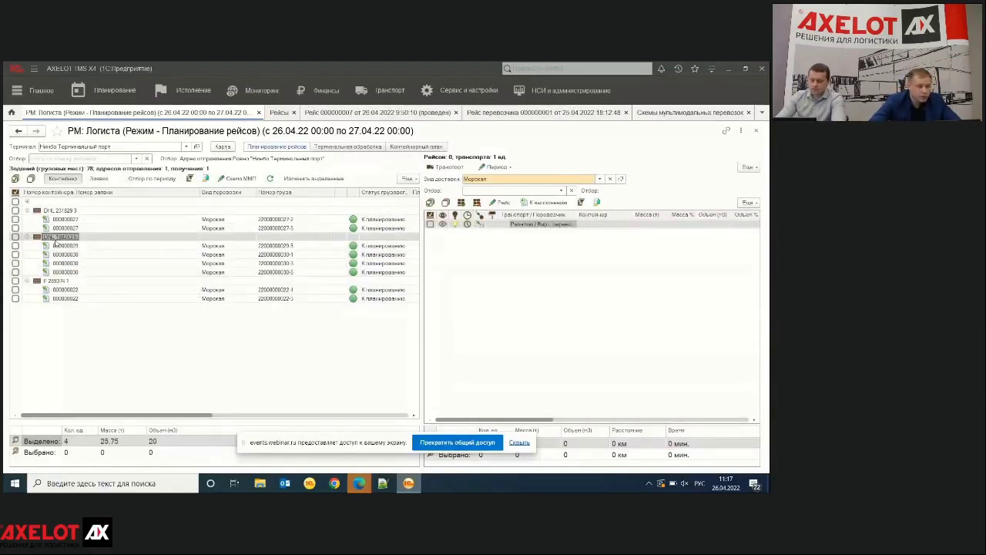
{"action": "left_click", "coordinate": [62, 210]}
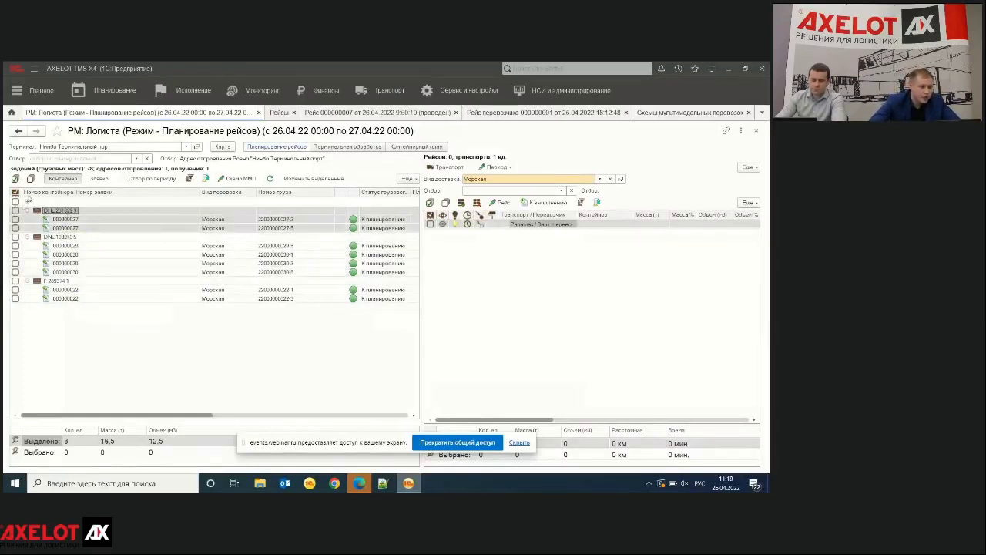
{"action": "left_click", "coordinate": [27, 202]}
{"action": "left_click", "coordinate": [159, 247]}
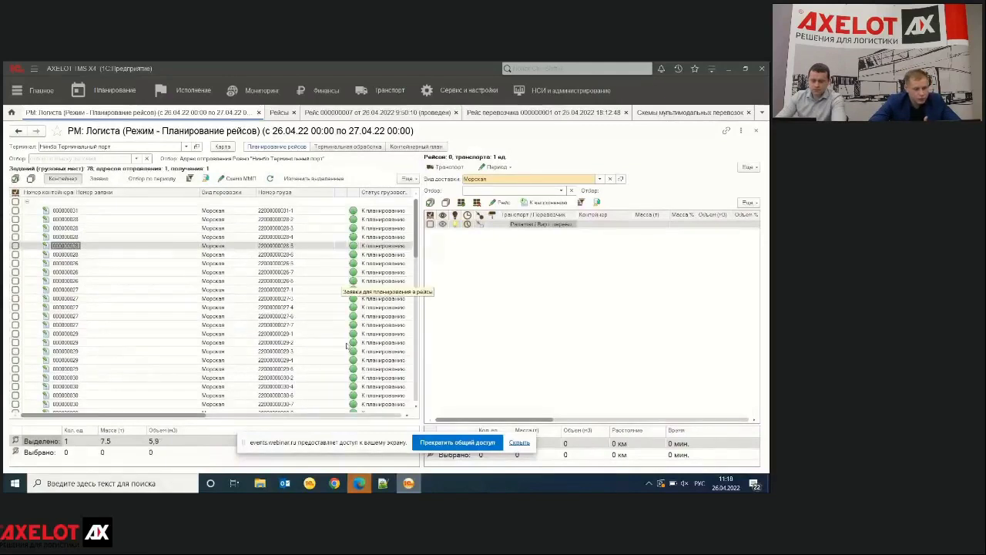
{"action": "left_click", "coordinate": [28, 202]}
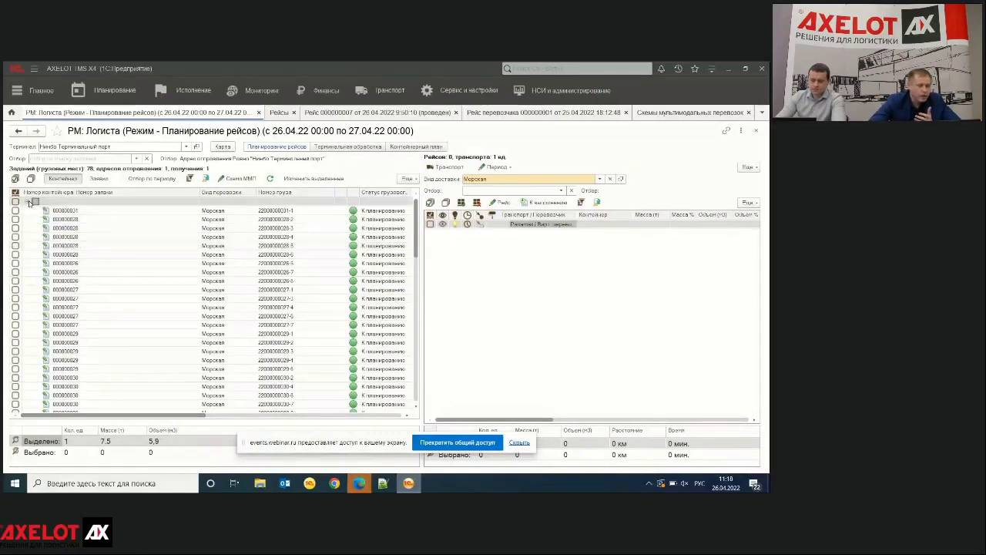
Set the logistician workspace's terminal to Владивосток (Рыбный) Терминальный порт.
{"action": "left_click", "coordinate": [358, 148]}
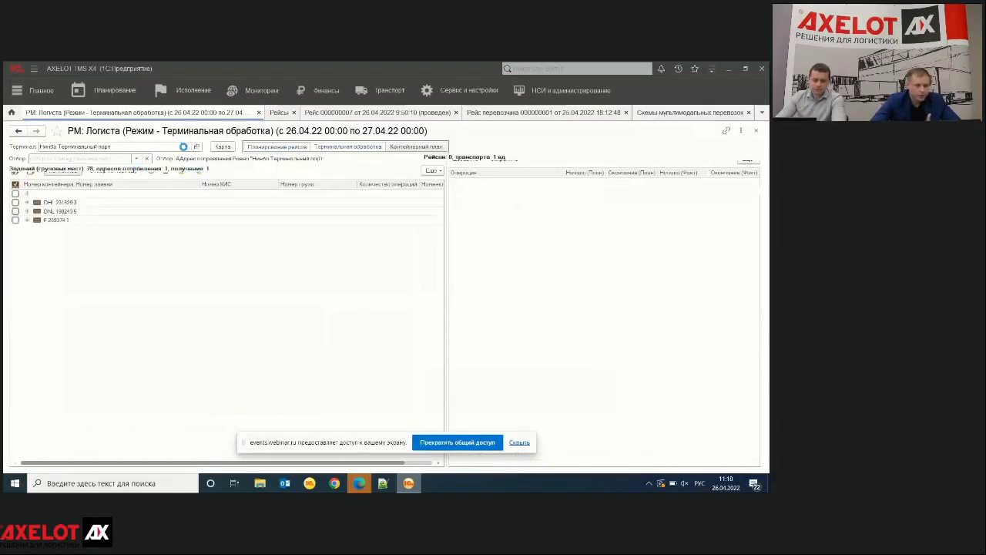
{"action": "left_click", "coordinate": [185, 147]}
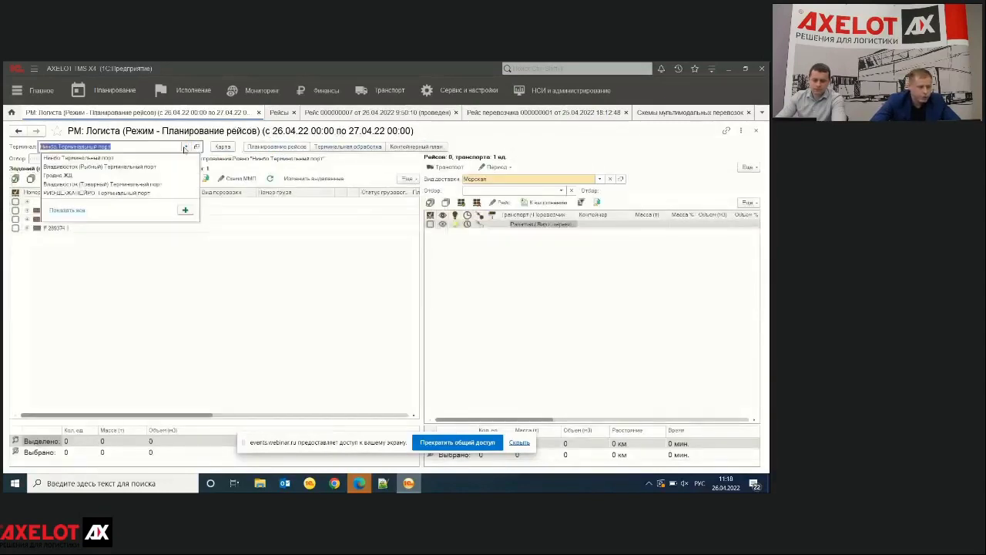
{"action": "left_click", "coordinate": [95, 167]}
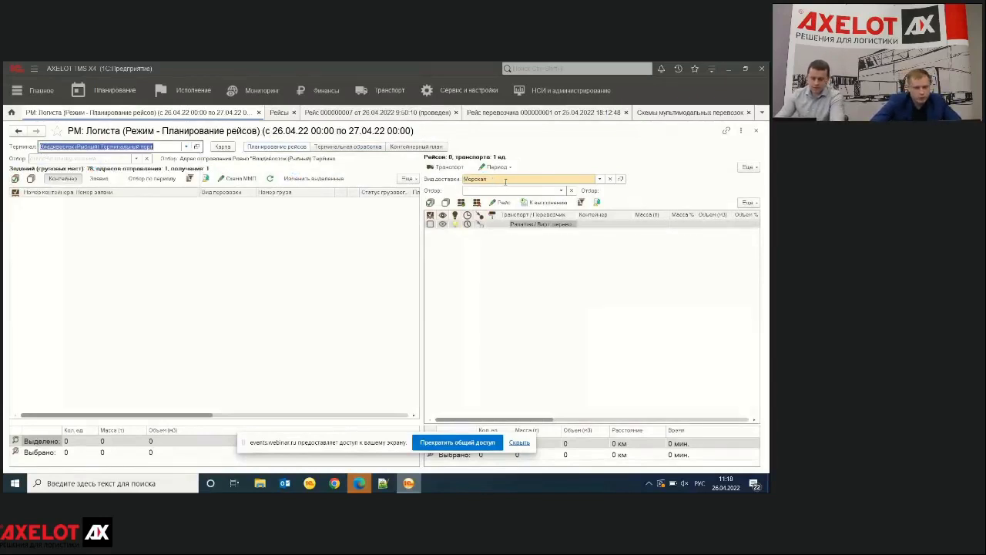
{"action": "left_click", "coordinate": [514, 176]}
{"action": "left_click", "coordinate": [474, 192]}
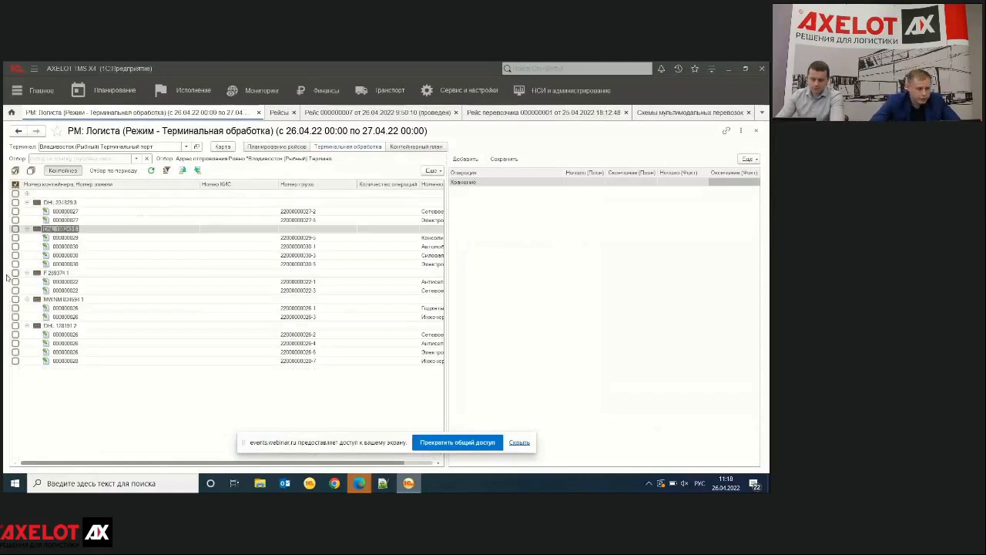
In the terminal processing mode, set the actual start of the Хранение operation to 26.04.2022 for container DNL 198243 5.
{"action": "left_click", "coordinate": [76, 203]}
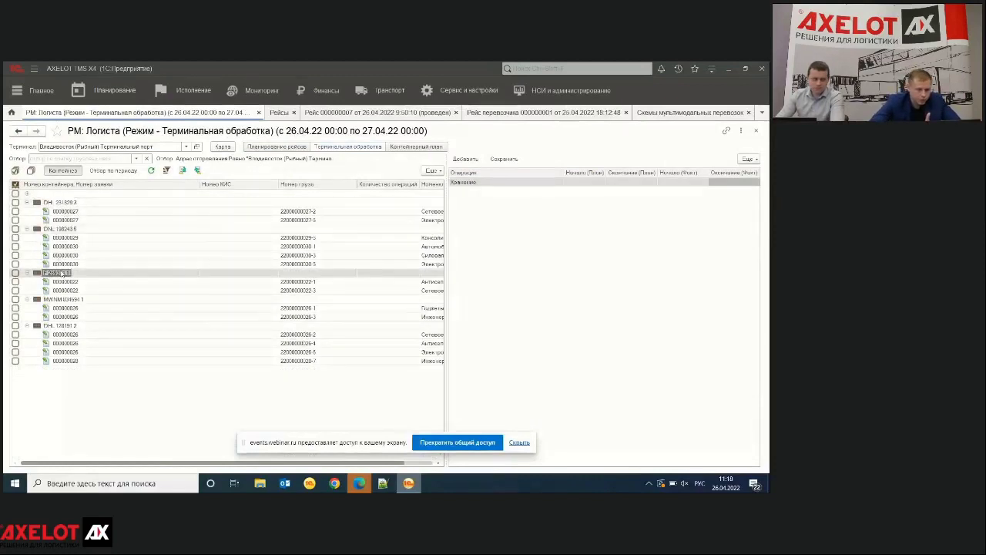
{"action": "left_click", "coordinate": [61, 274]}
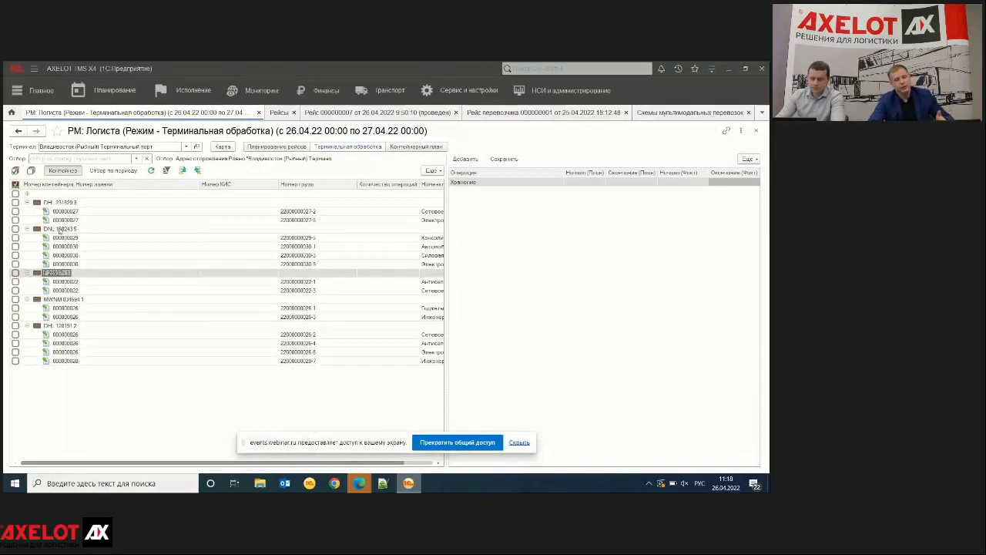
{"action": "left_click", "coordinate": [58, 231]}
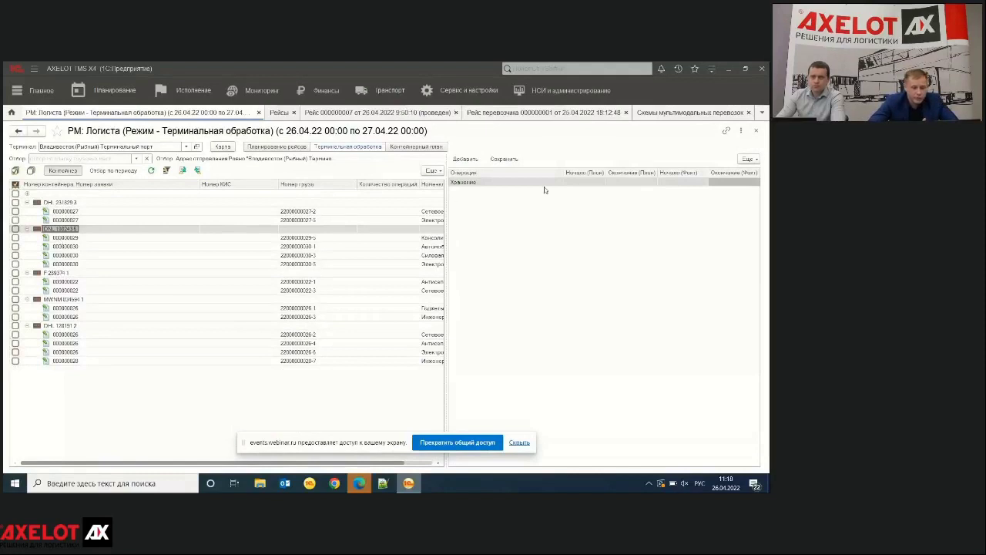
{"action": "double_click", "coordinate": [660, 185]}
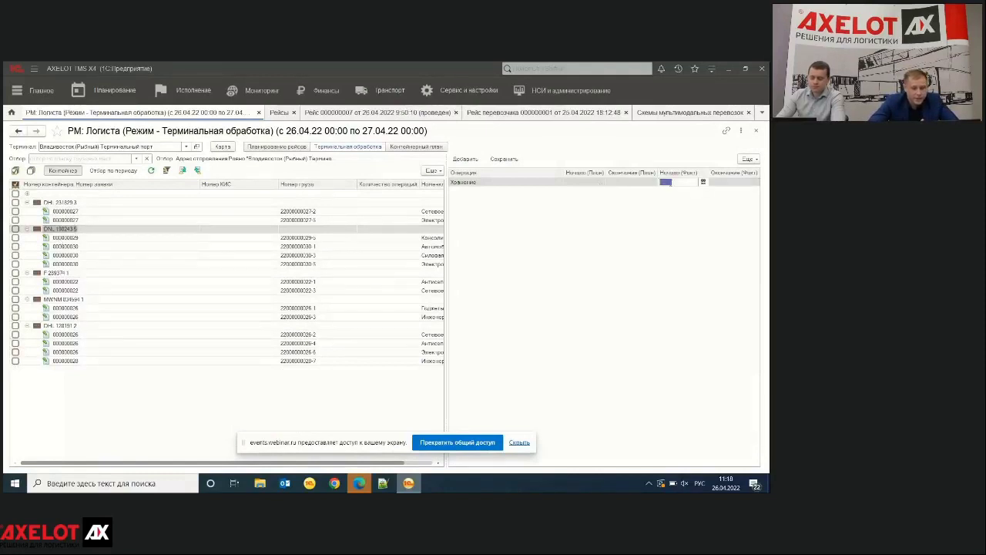
{"action": "left_click", "coordinate": [703, 182]}
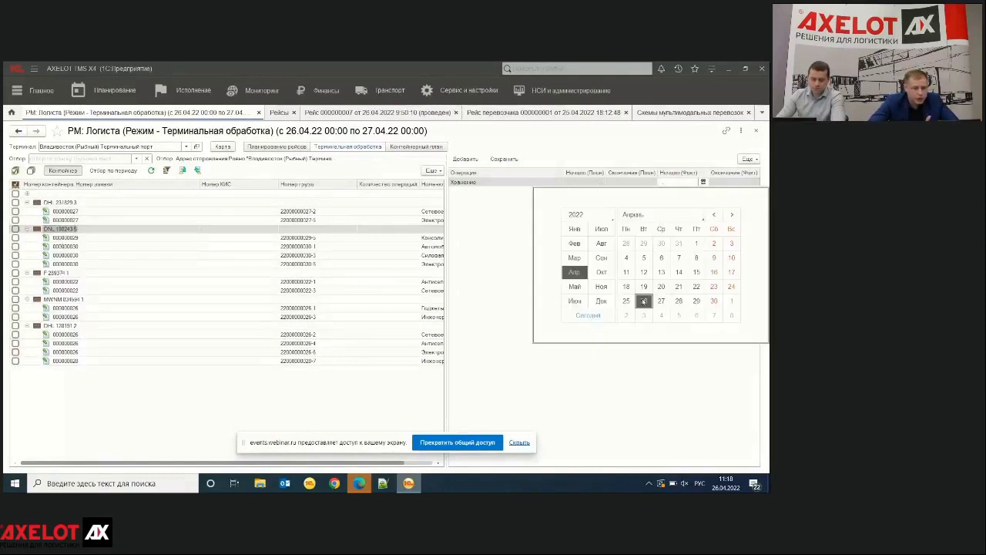
{"action": "left_click", "coordinate": [646, 303]}
{"action": "left_click", "coordinate": [736, 184]}
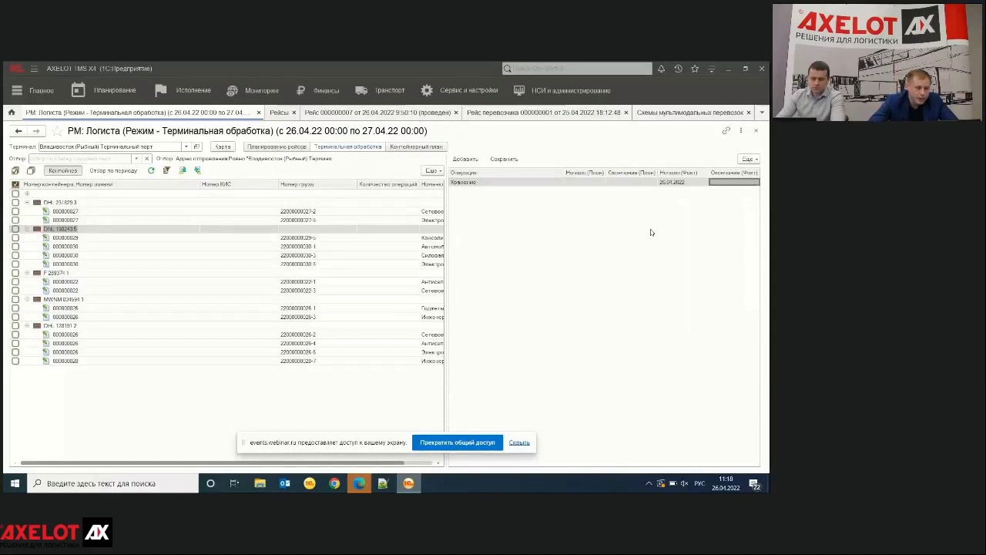
{"action": "left_click", "coordinate": [440, 148]}
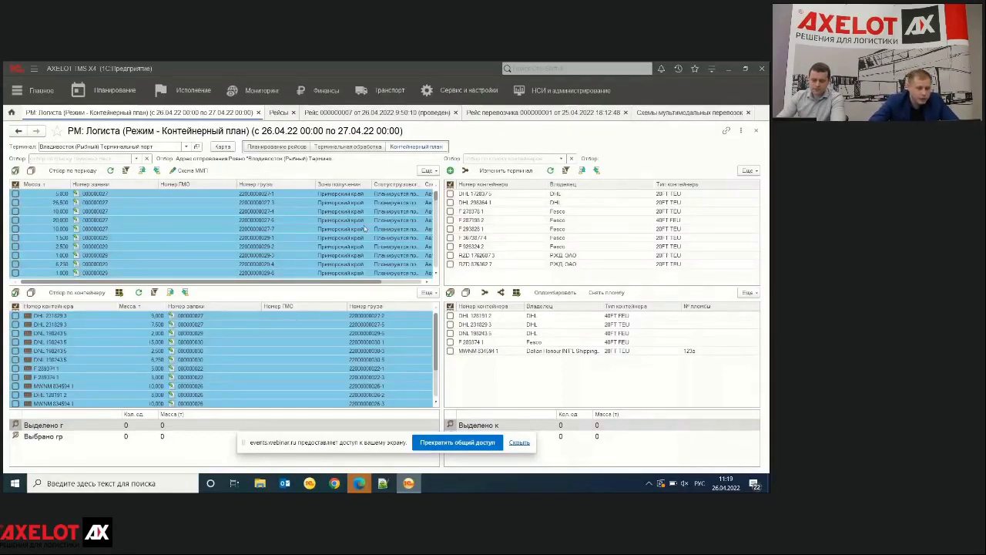
{"action": "left_click", "coordinate": [168, 204]}
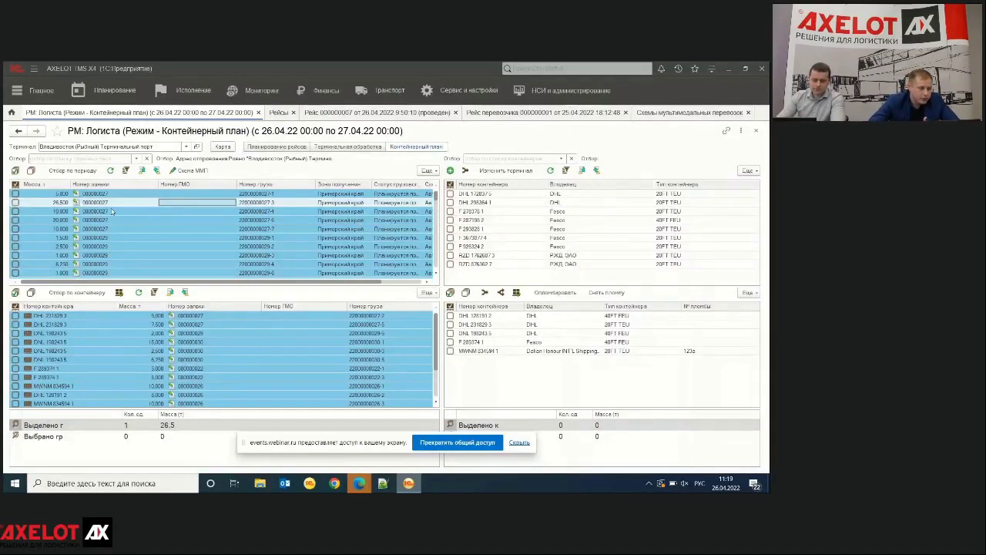
{"action": "left_click", "coordinate": [15, 202]}
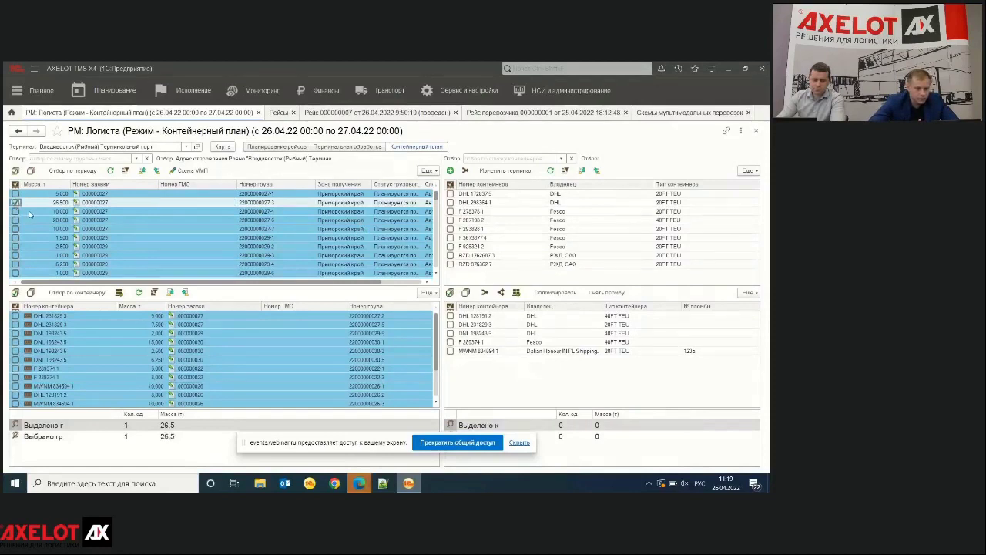
{"action": "left_click", "coordinate": [649, 221]}
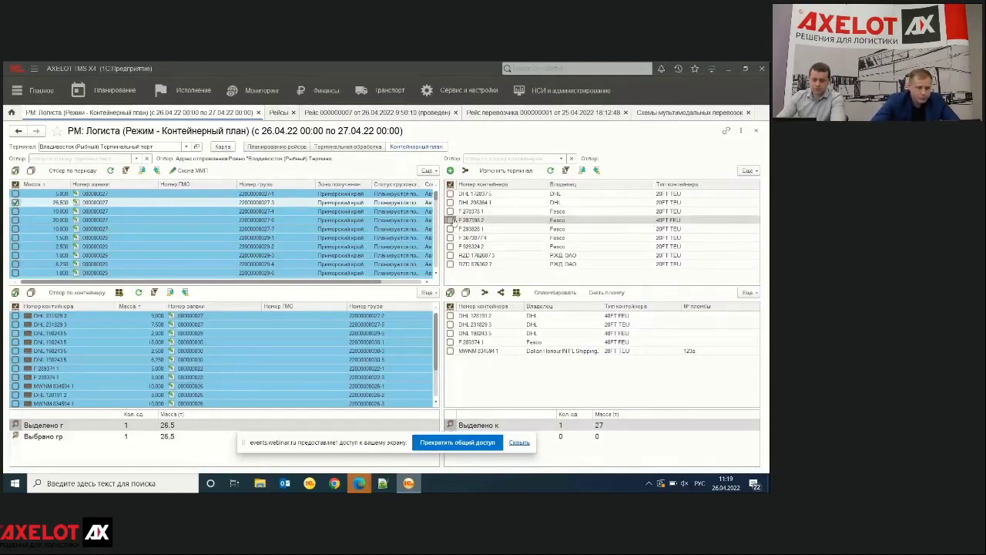
{"action": "left_click", "coordinate": [450, 221]}
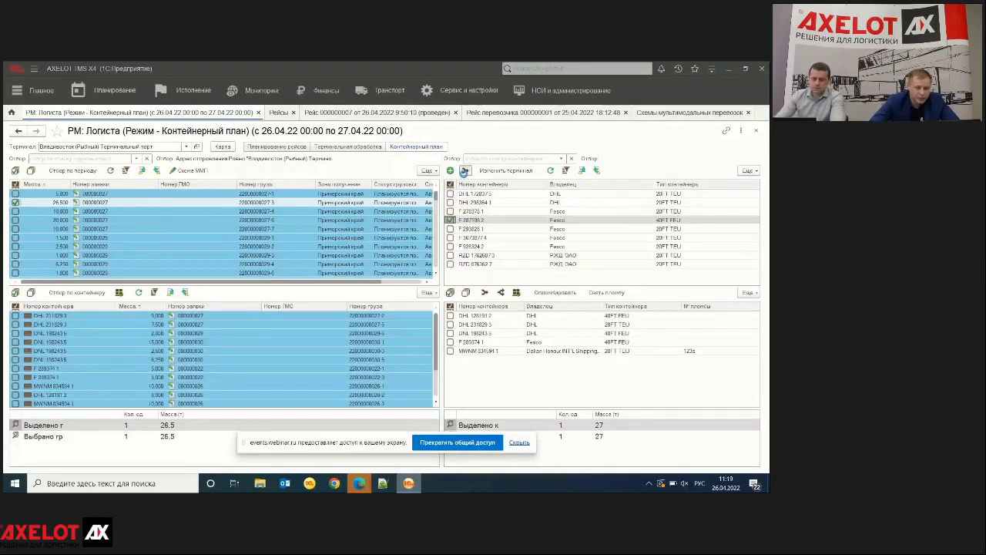
{"action": "left_click", "coordinate": [464, 170]}
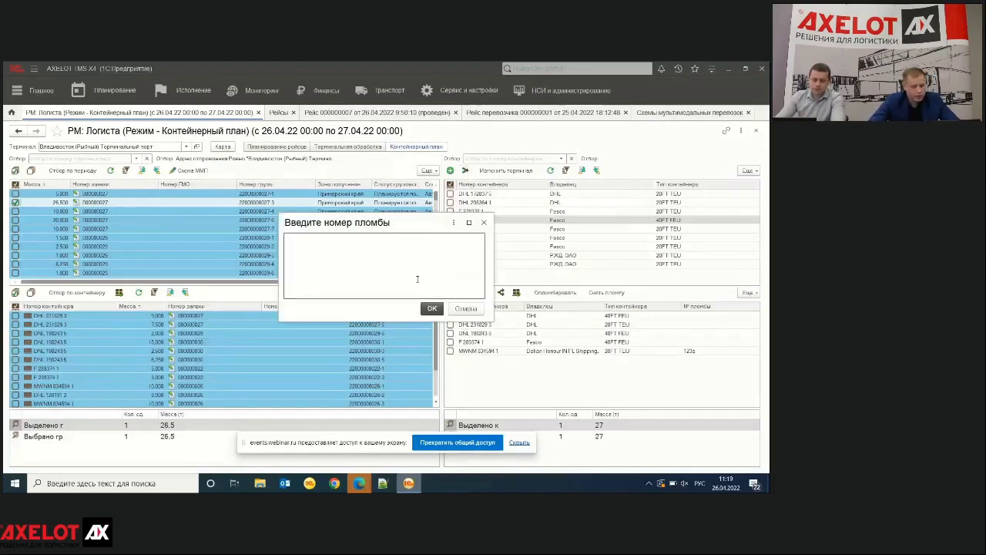
{"action": "type", "text": "321"}
{"action": "left_click", "coordinate": [432, 308]}
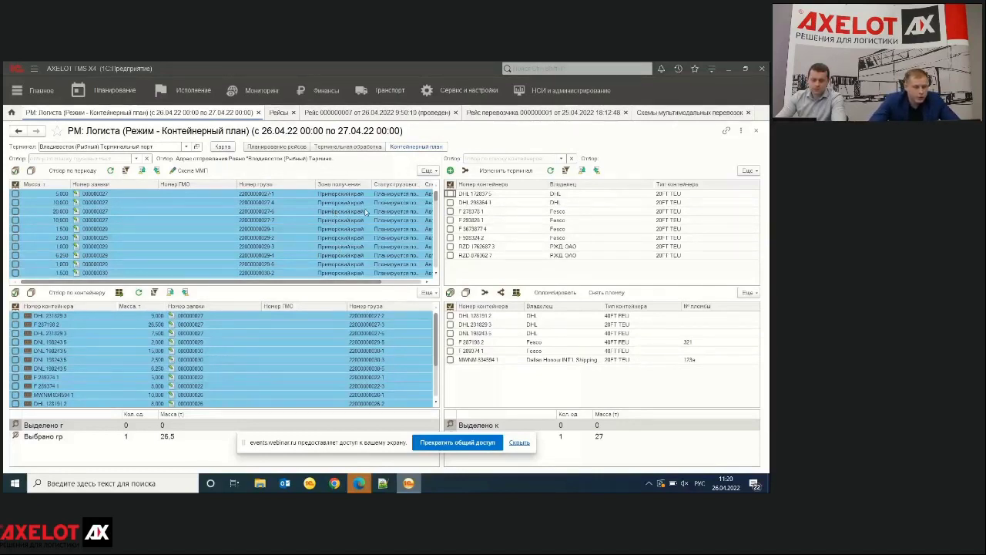
Generate the Маршрутный лист print form for trip 000000007 and review its vehicle, staff and route point sections.
{"action": "left_click", "coordinate": [372, 114]}
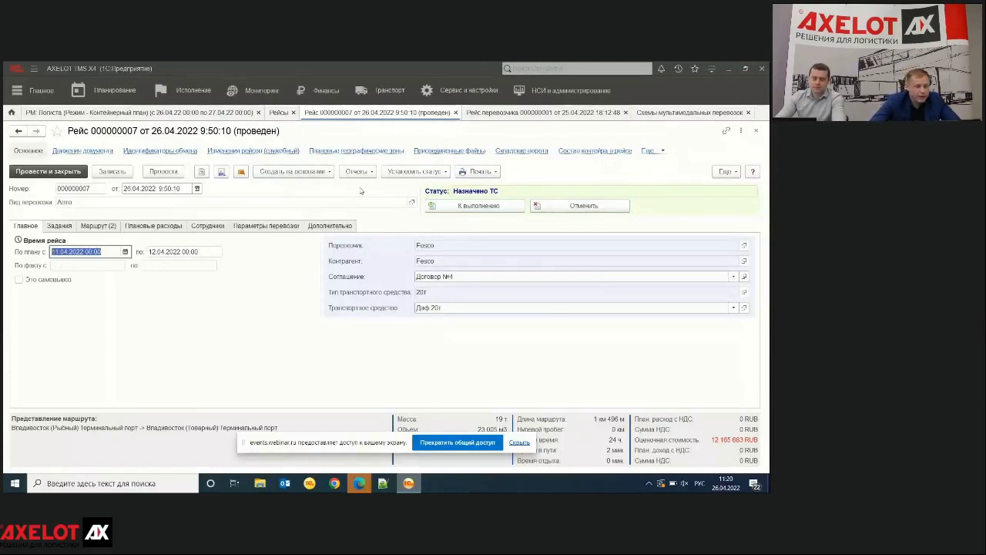
{"action": "left_click", "coordinate": [478, 172]}
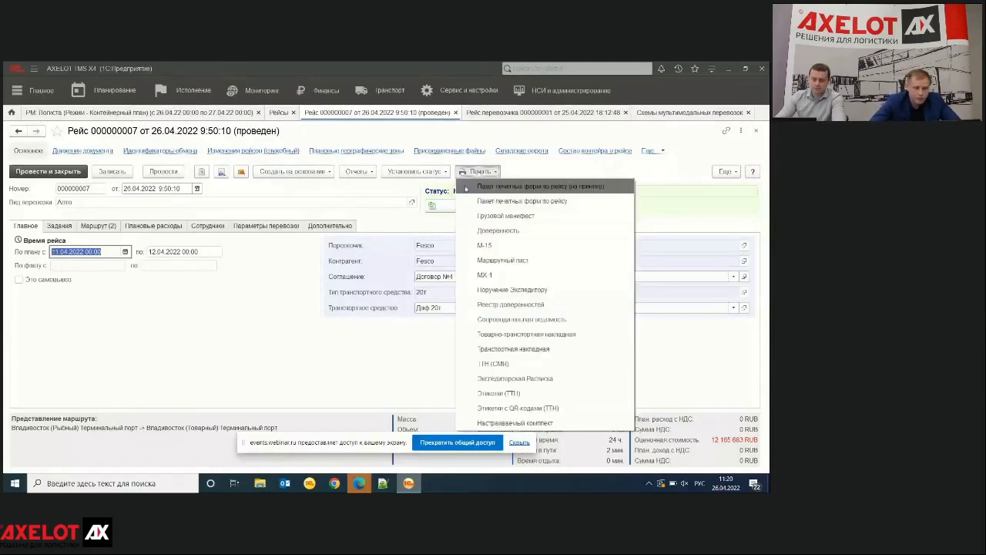
{"action": "left_click", "coordinate": [505, 262]}
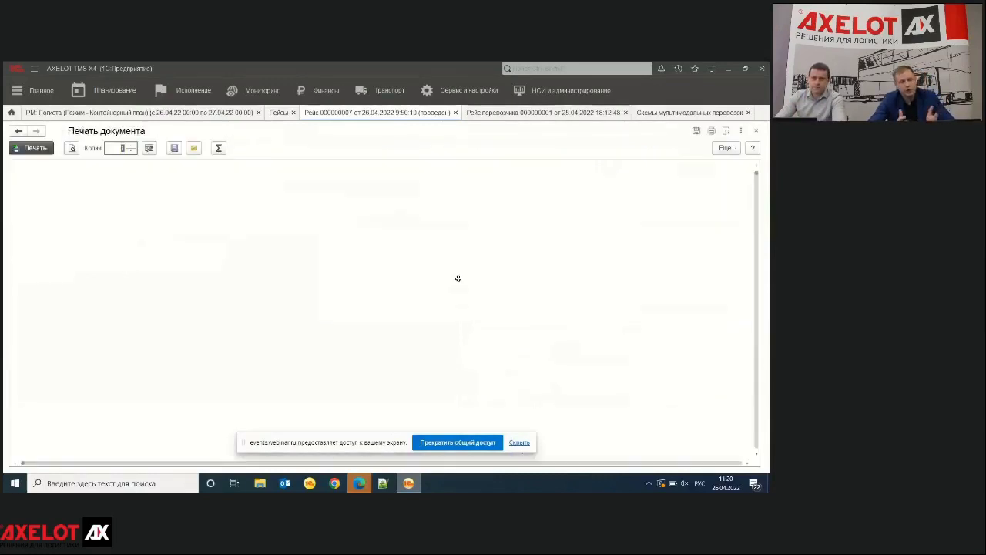
{"action": "scroll", "coordinate": [455, 312], "scroll_direction": "down", "scroll_amount": 5}
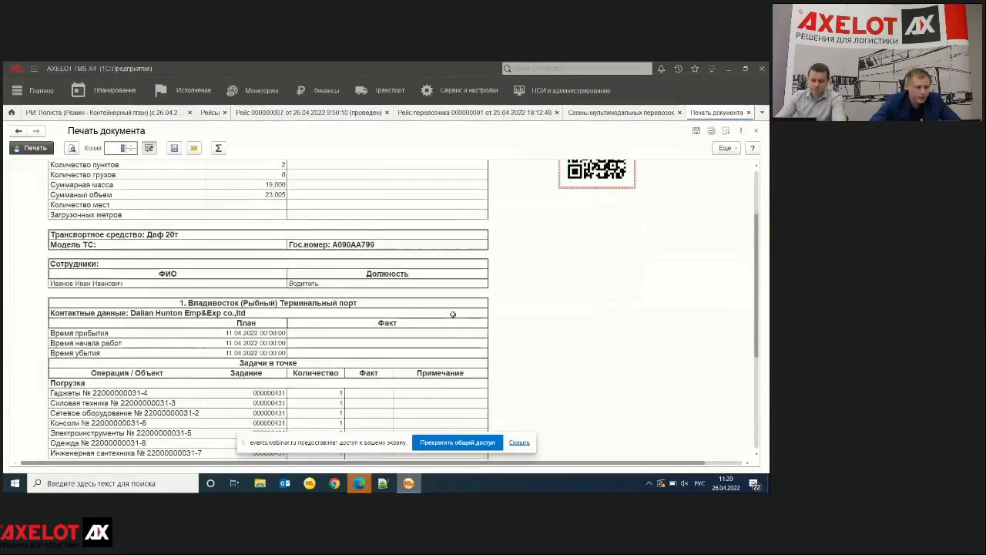
{"action": "scroll", "coordinate": [479, 314], "scroll_direction": "down", "scroll_amount": 2}
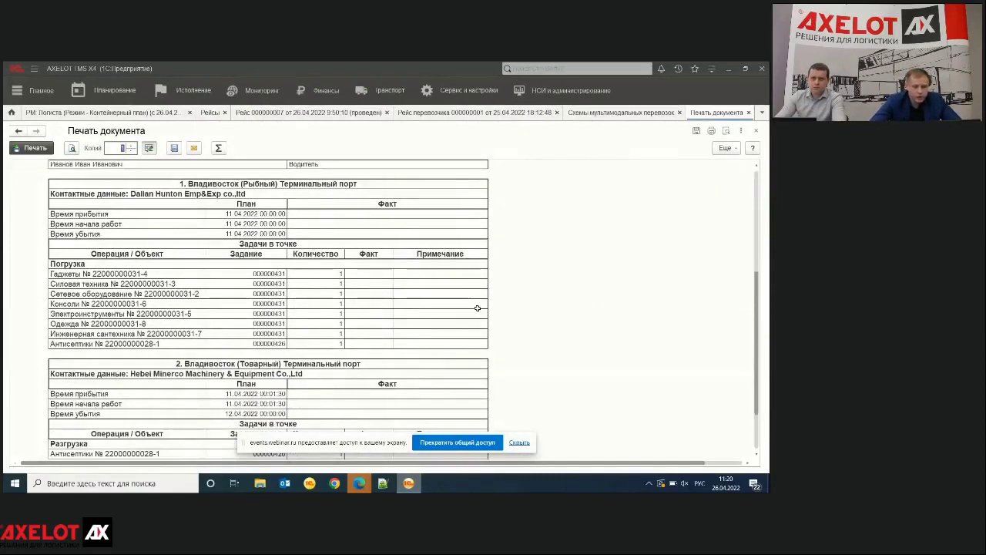
{"action": "scroll", "coordinate": [476, 311], "scroll_direction": "up", "scroll_amount": 2}
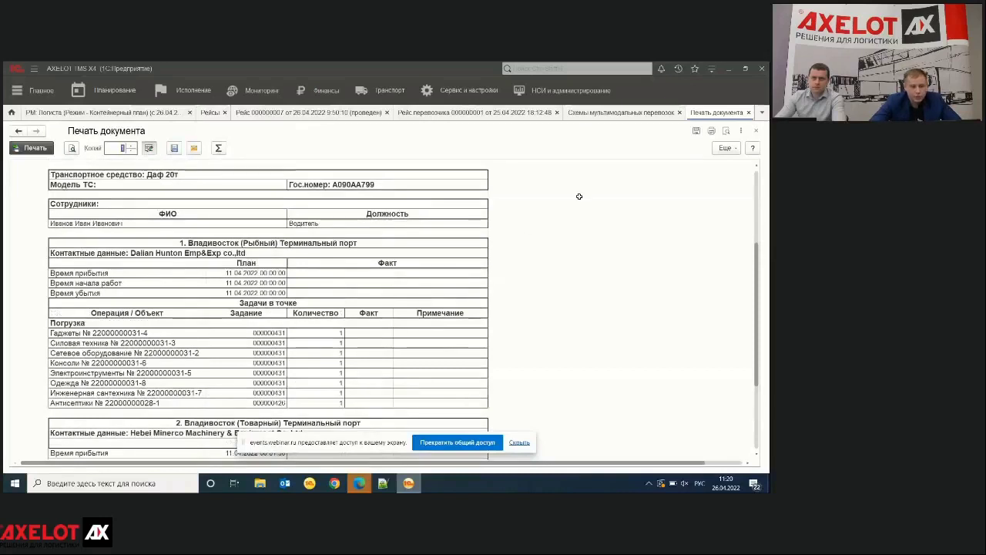
Check the attached files of trip 000000007 and of carrier trip 000000001.
{"action": "left_click", "coordinate": [333, 114]}
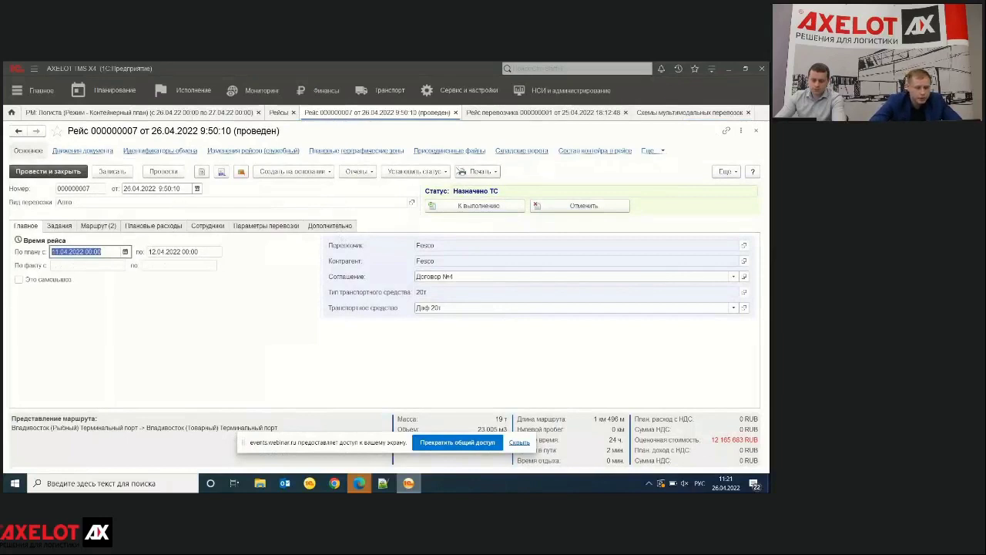
{"action": "left_click", "coordinate": [449, 152]}
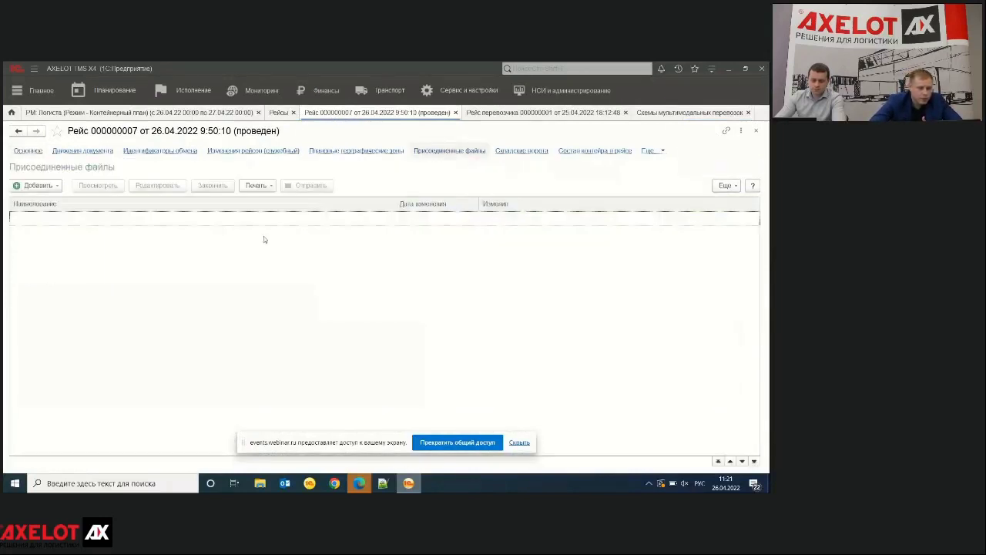
{"action": "left_click", "coordinate": [28, 151]}
{"action": "left_click", "coordinate": [545, 112]}
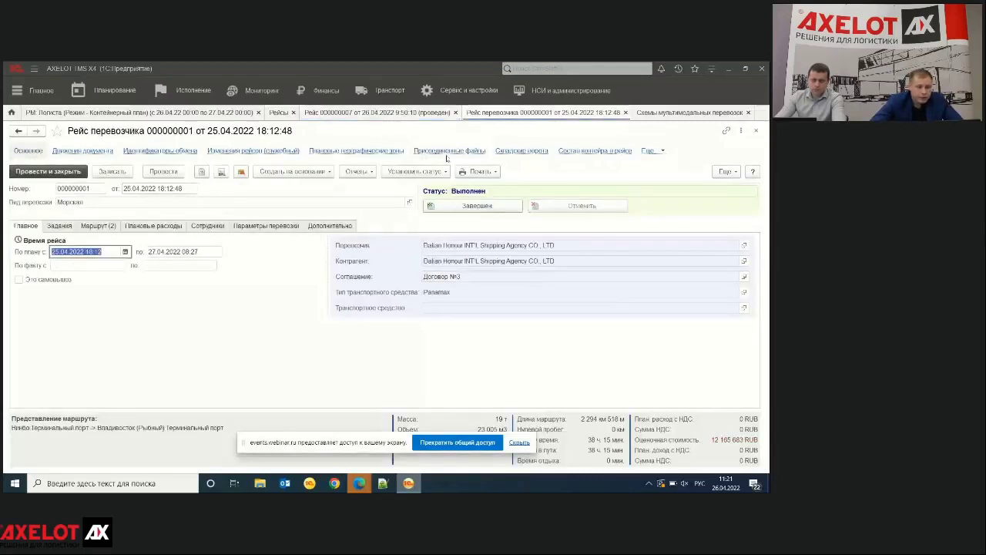
{"action": "left_click", "coordinate": [478, 151]}
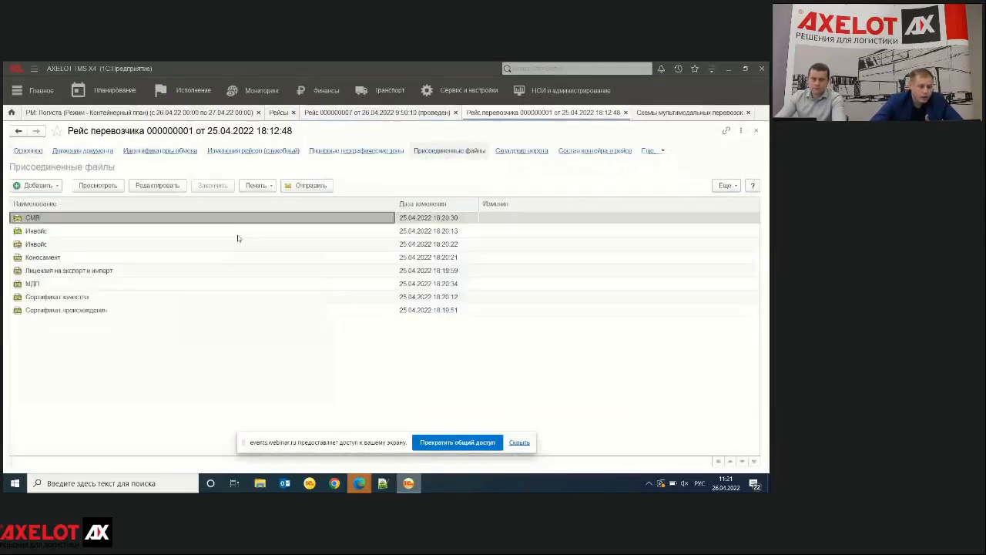
View the attached CMR file of carrier trip 000000001 and close the image.
{"action": "double_click", "coordinate": [149, 221]}
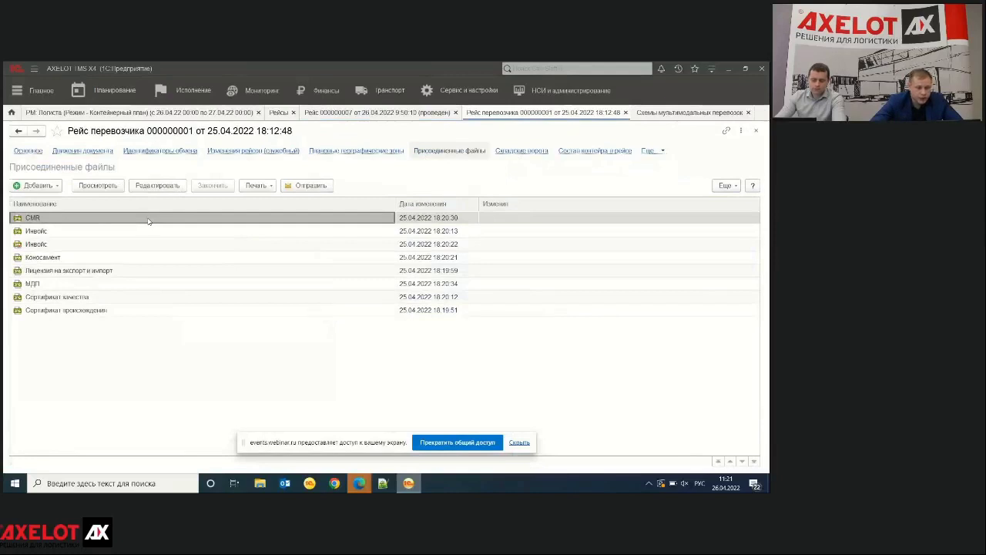
{"action": "left_click", "coordinate": [385, 307]}
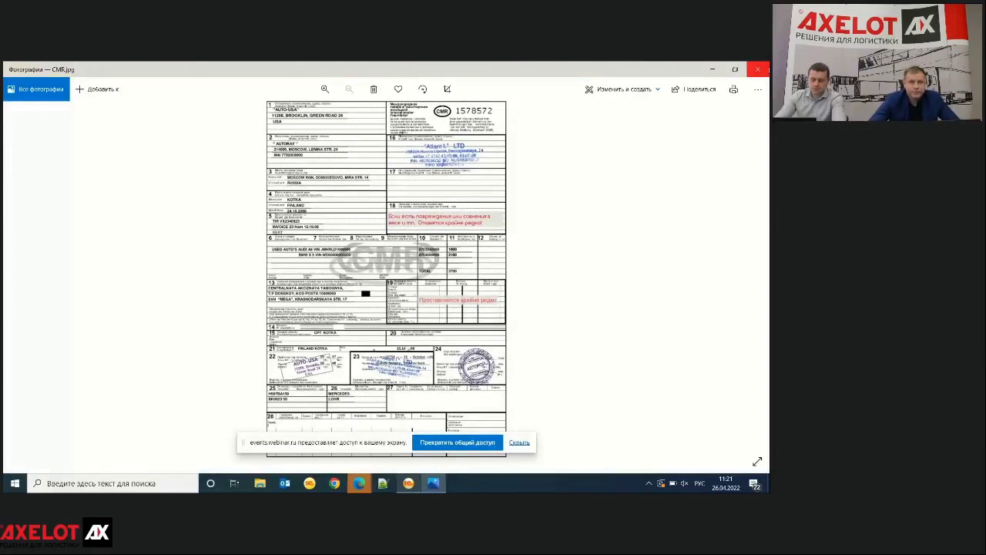
{"action": "left_click", "coordinate": [758, 68]}
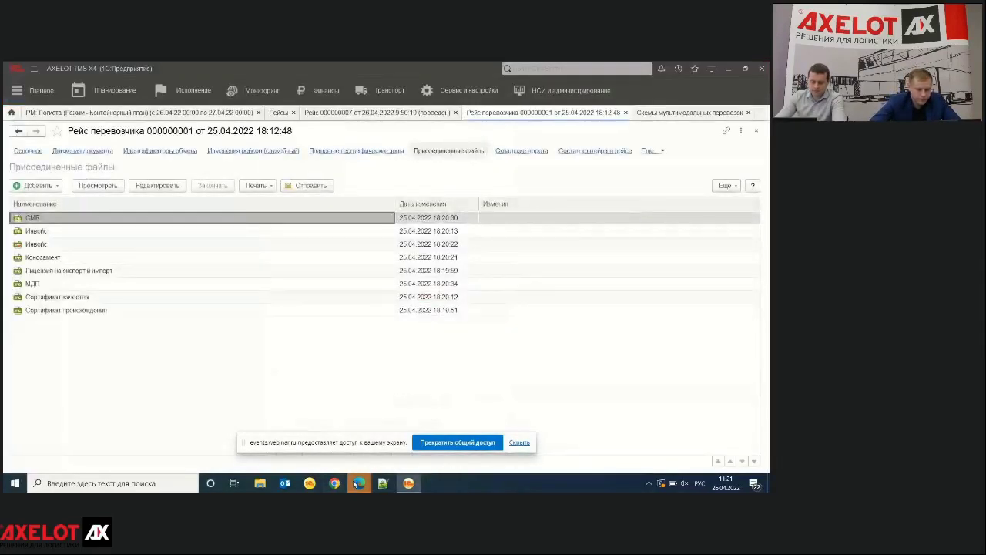
{"action": "mouse_move", "coordinate": [359, 483]}
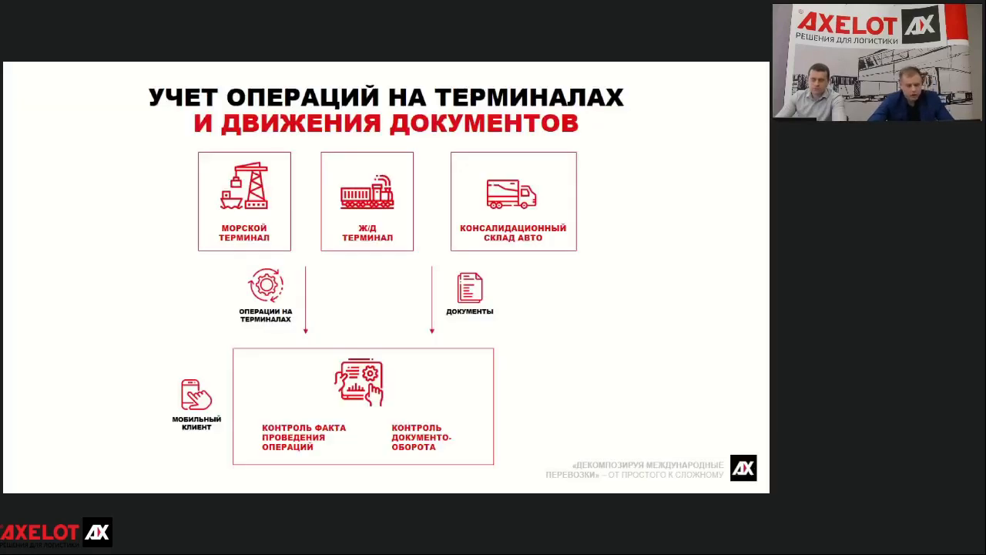
{"action": "key", "text": "Right"}
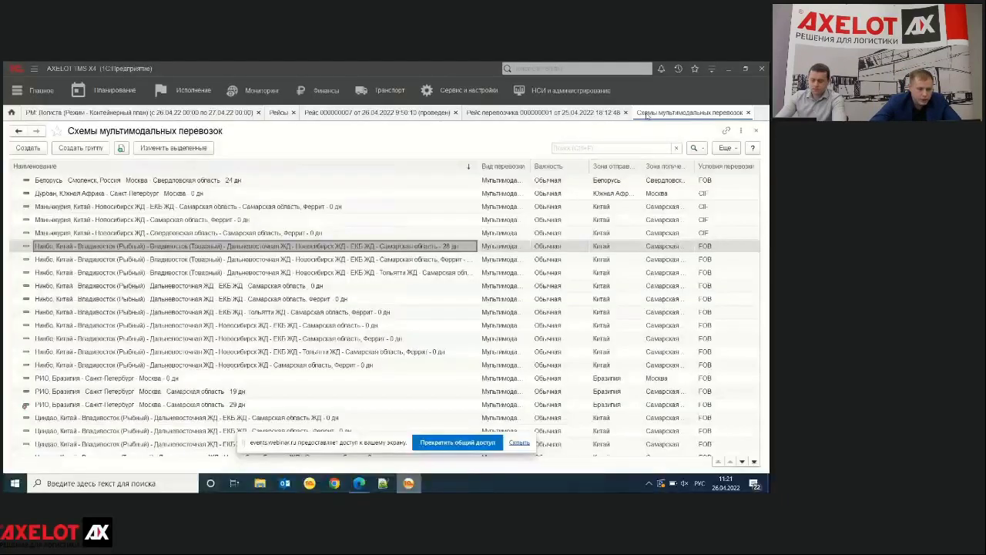
Open the 28-day multimodal scheme from Нинбо, Китай via Владивосток (Товарный) to Самарская область and allow editing of its locked attributes.
{"action": "double_click", "coordinate": [429, 246]}
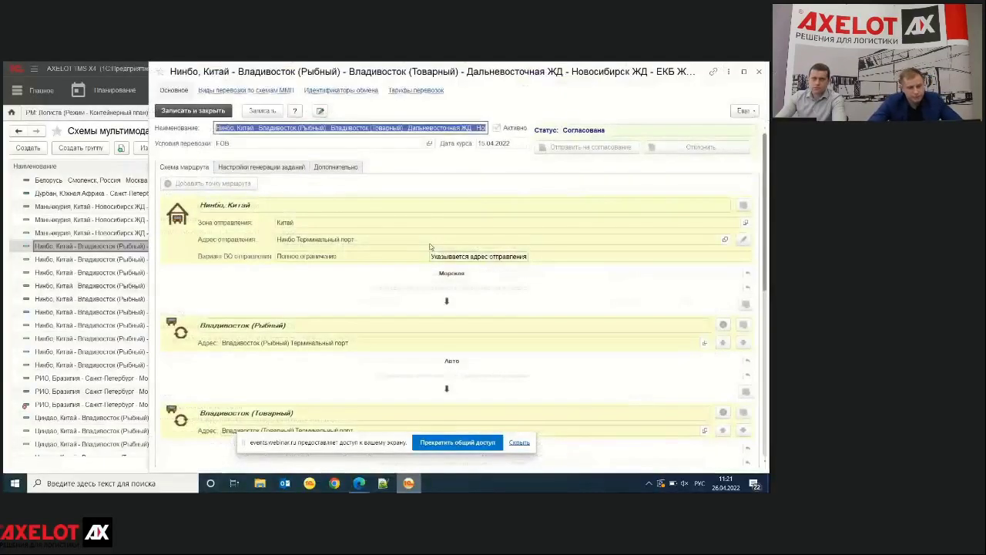
{"action": "double_click", "coordinate": [483, 77]}
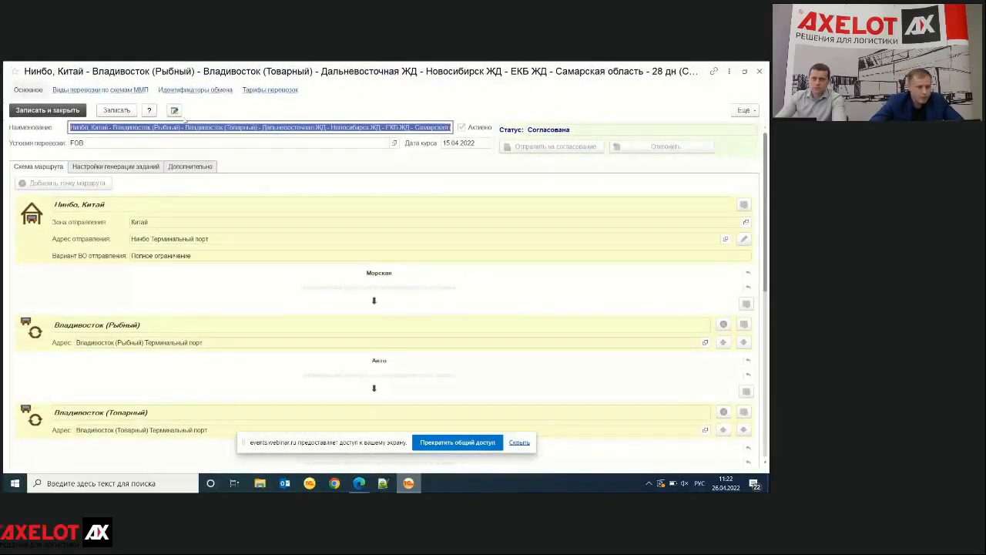
{"action": "left_click", "coordinate": [174, 110]}
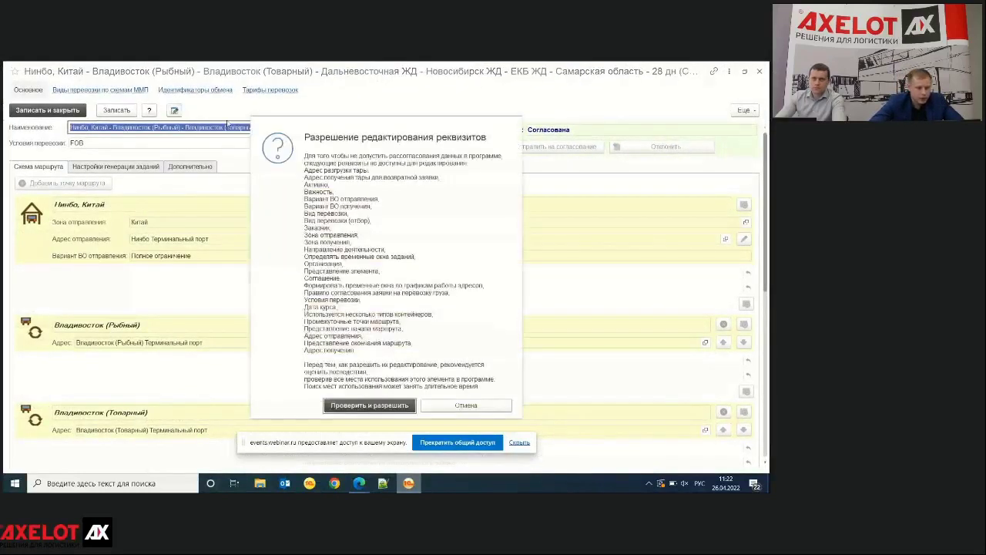
{"action": "left_click", "coordinate": [349, 406]}
{"action": "left_click", "coordinate": [362, 309]}
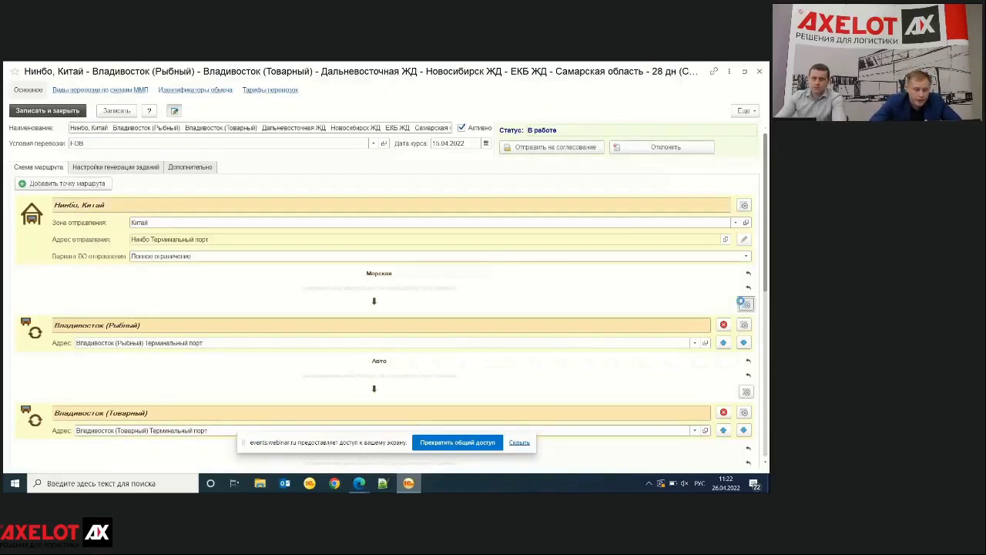
Review the tariffs and available carriers in the default transport parameters of the sea leg from Нинбо to Владивосток (Рыбный).
{"action": "left_click", "coordinate": [742, 304]}
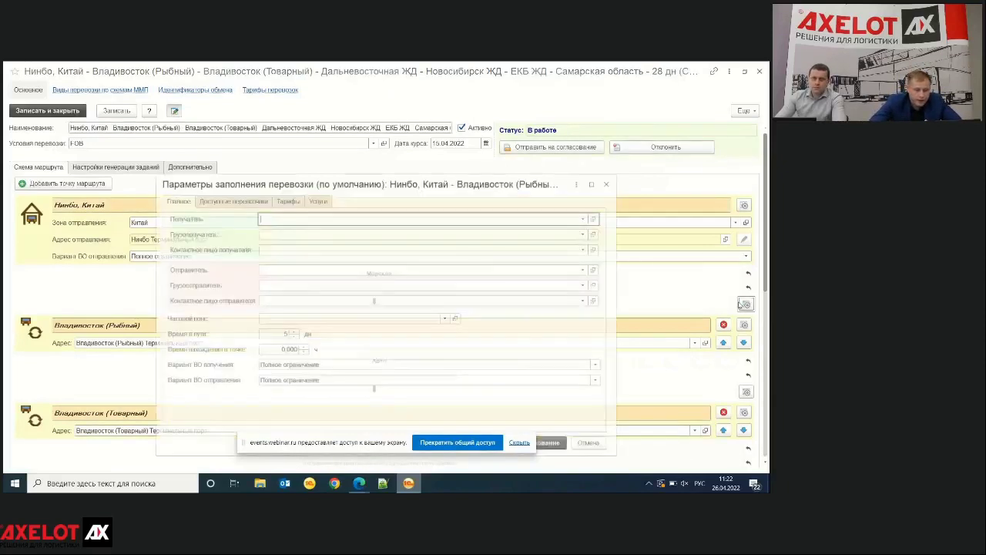
{"action": "left_click", "coordinate": [284, 201]}
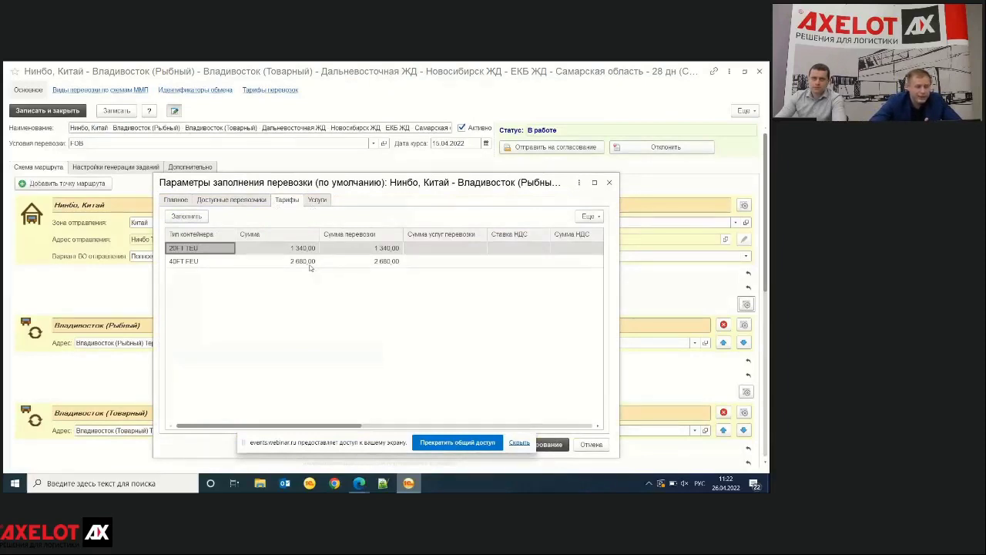
{"action": "left_click", "coordinate": [253, 200]}
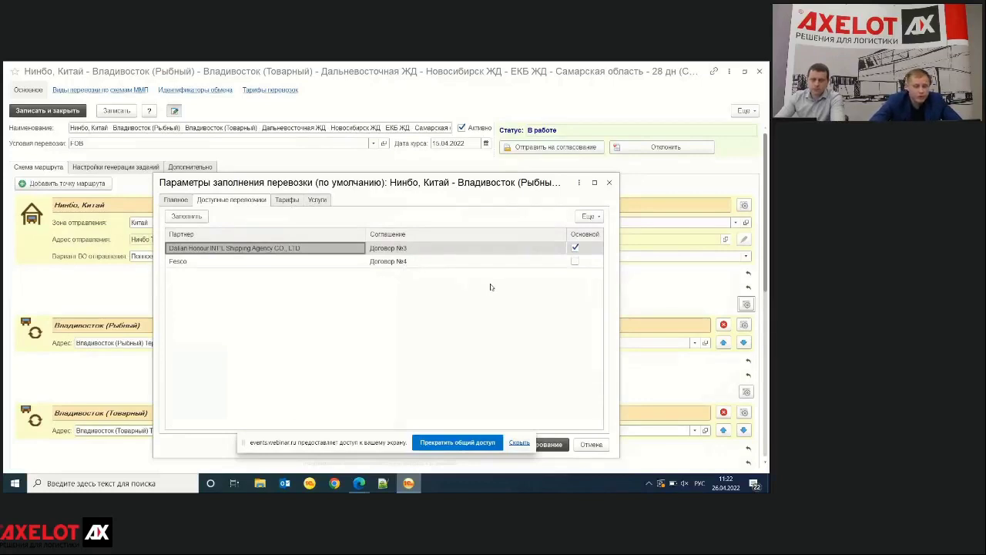
{"action": "left_click", "coordinate": [609, 182]}
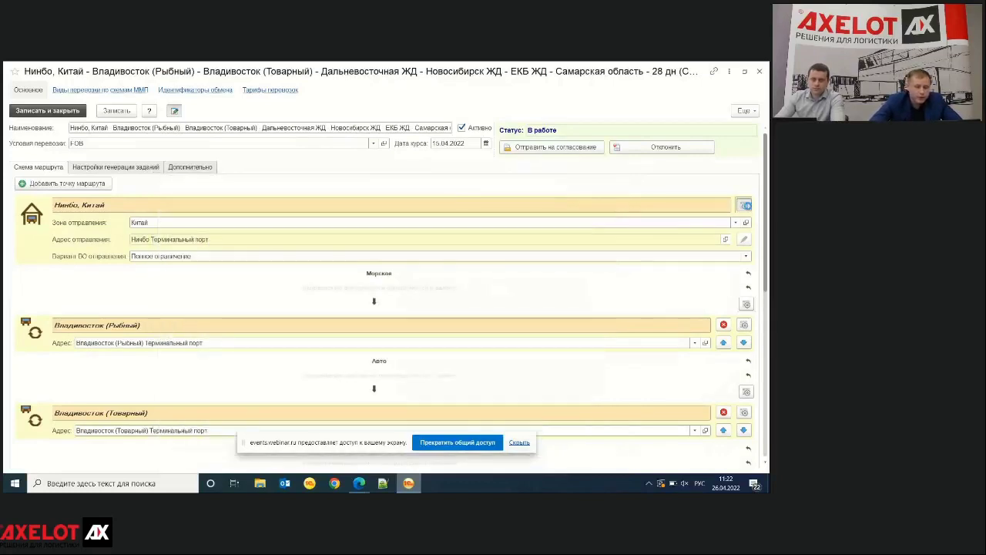
Check the tariffs in the default terminal parameters of the departure point Нинбо, Китай.
{"action": "left_click", "coordinate": [745, 205]}
{"action": "left_click", "coordinate": [249, 199]}
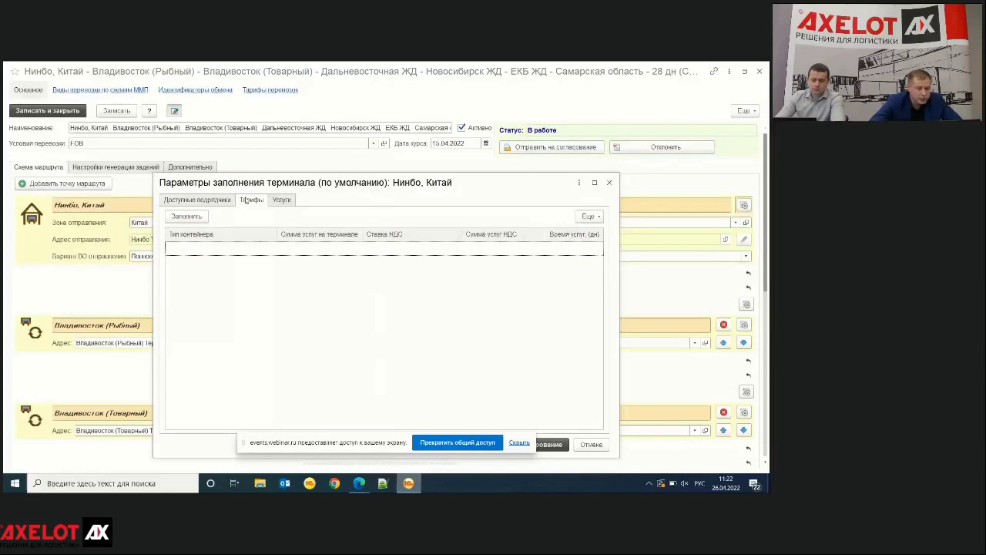
{"action": "left_click", "coordinate": [609, 182]}
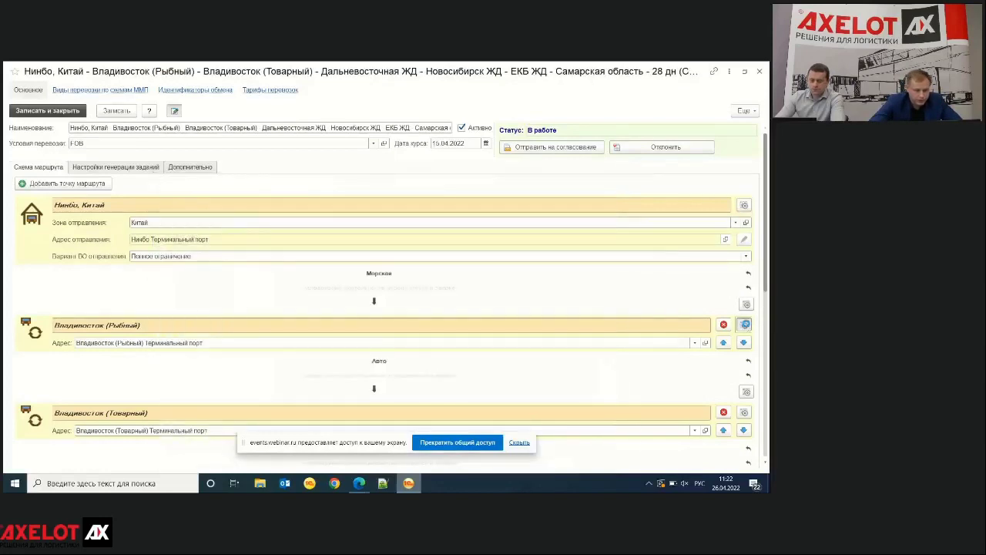
Review the tariffs and services by container type in the default terminal parameters of Владивосток (Рыбный).
{"action": "left_click", "coordinate": [744, 325]}
{"action": "left_click", "coordinate": [259, 201]}
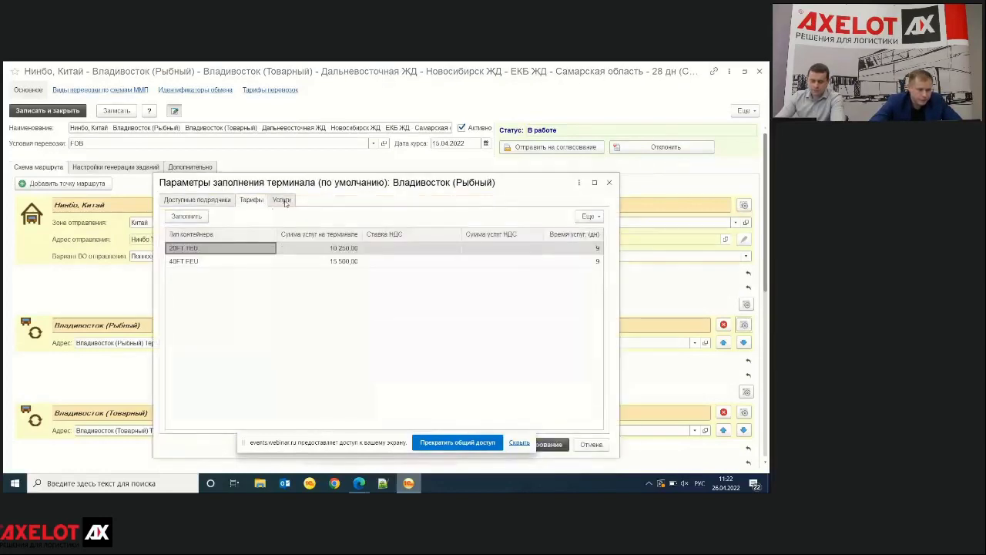
{"action": "left_click", "coordinate": [282, 201]}
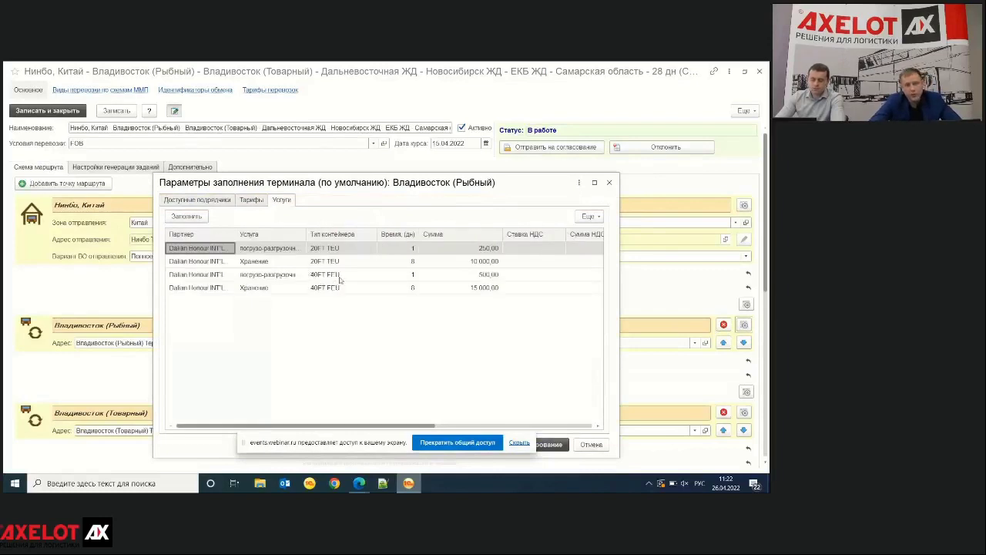
{"action": "left_click", "coordinate": [609, 182]}
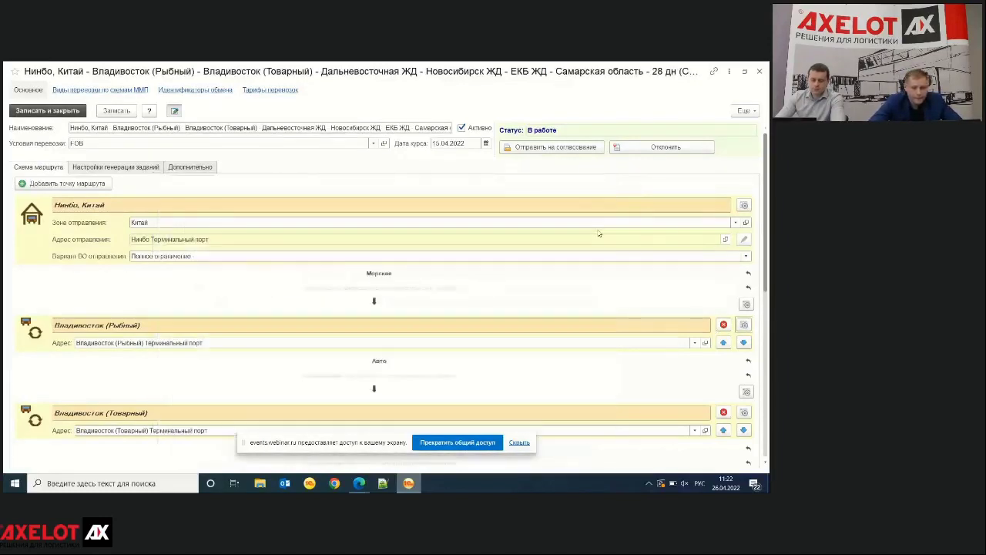